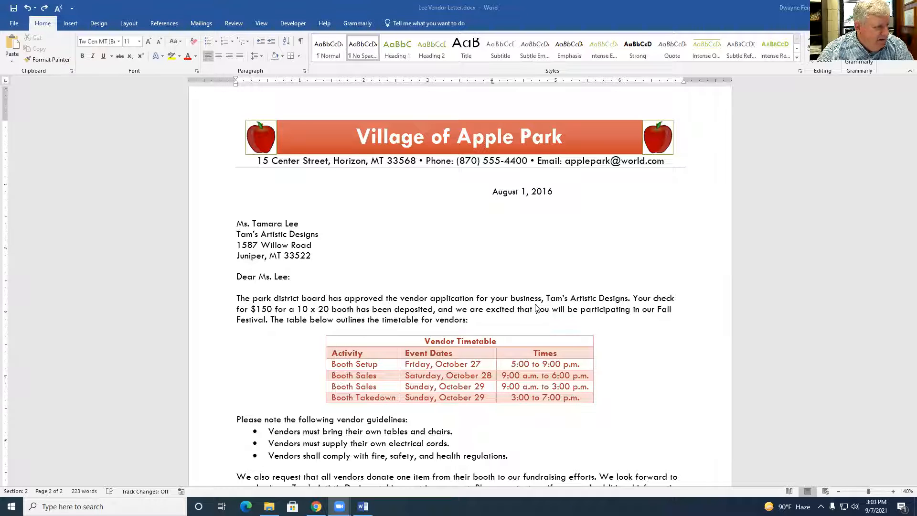
Show and hide the formatting marks, then zoom in on the letter
{"action": "left_click", "coordinate": [301, 41]}
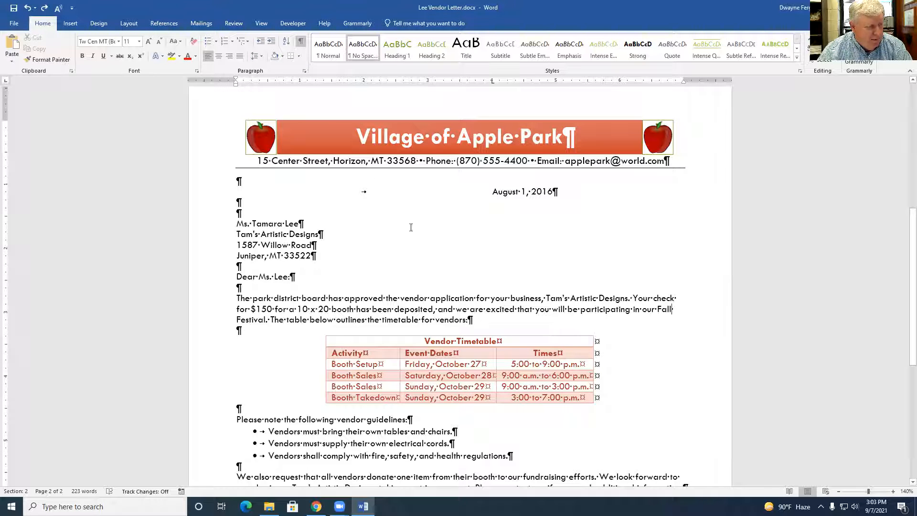
{"action": "left_click", "coordinate": [301, 41]}
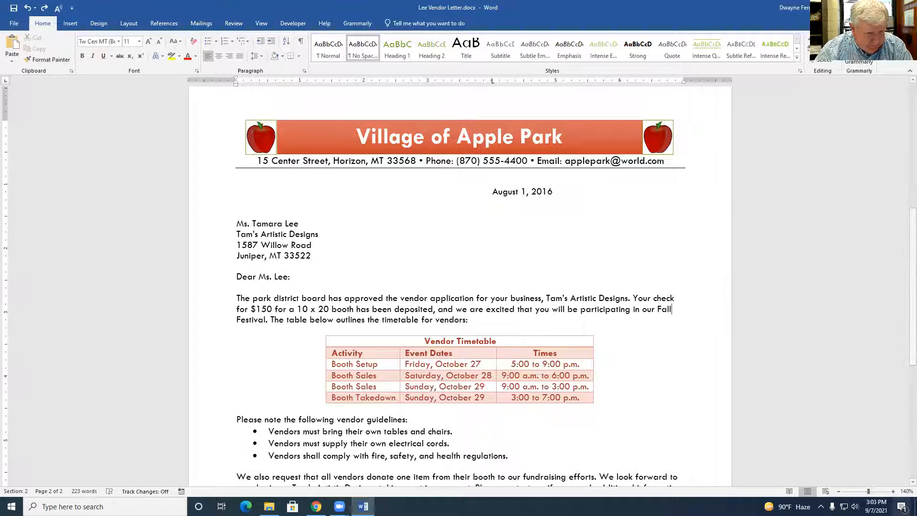
{"action": "left_click", "coordinate": [893, 491]}
{"action": "left_click", "coordinate": [893, 491]}
{"action": "left_click", "coordinate": [893, 491]}
{"action": "left_click", "coordinate": [893, 491]}
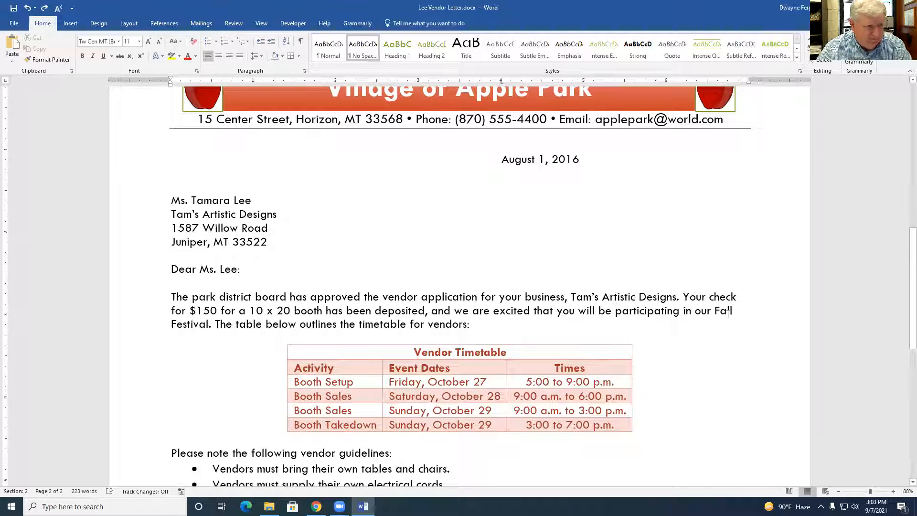
Insert 'Gullette Technology Building' after 'Tam's Artistic Designs.', just before 'Your check'
{"action": "left_click", "coordinate": [683, 297]}
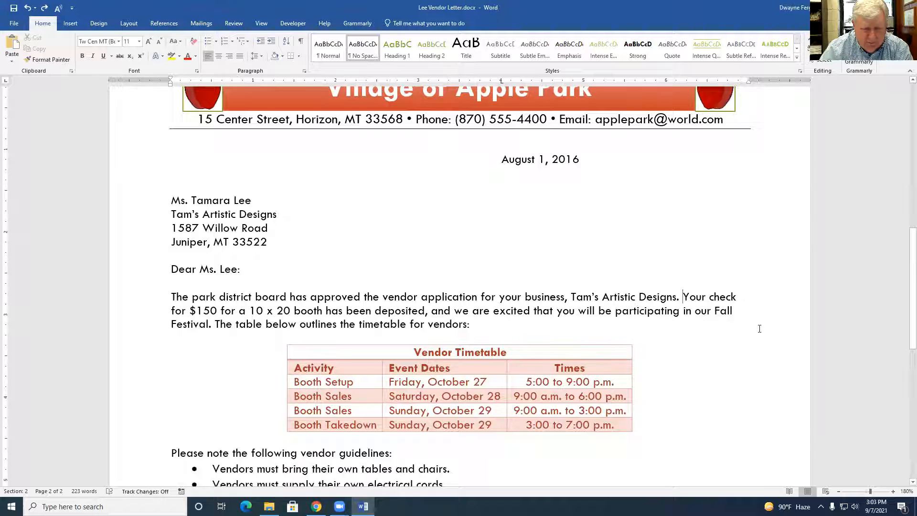
{"action": "type", "text": "Dwayne"}
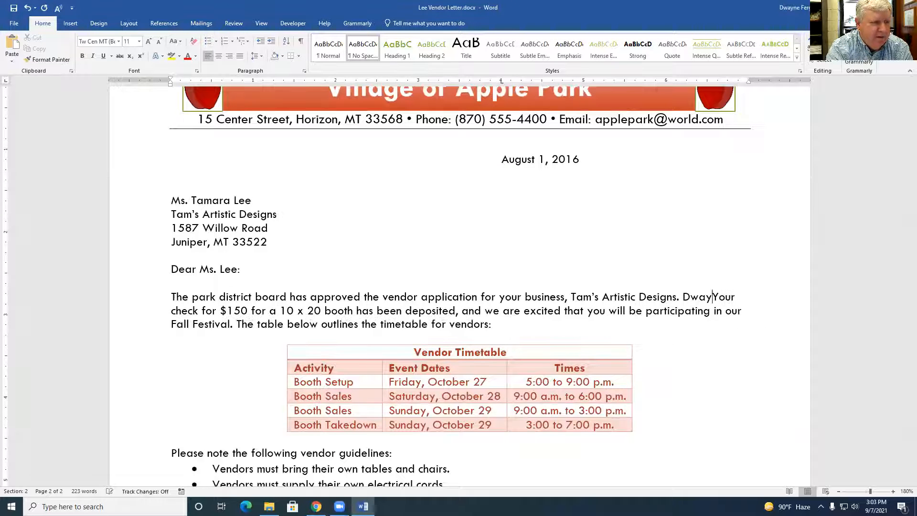
{"action": "type", "text": " Ferguson"}
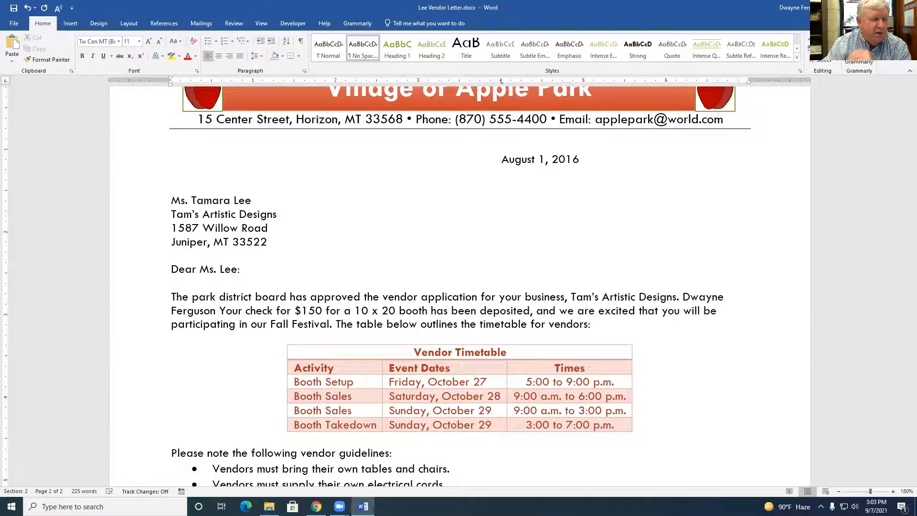
{"action": "double_click", "coordinate": [696, 298]}
{"action": "type", "text": "Gull"}
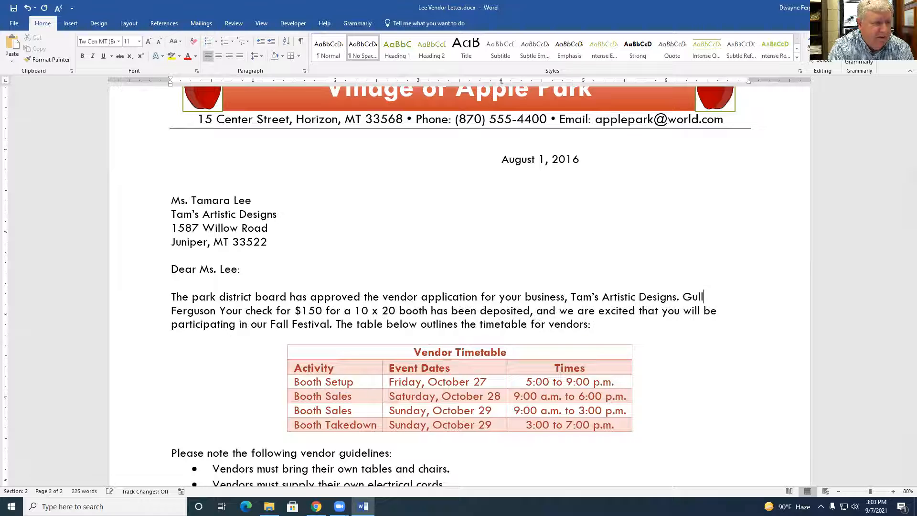
{"action": "type", "text": "ette "}
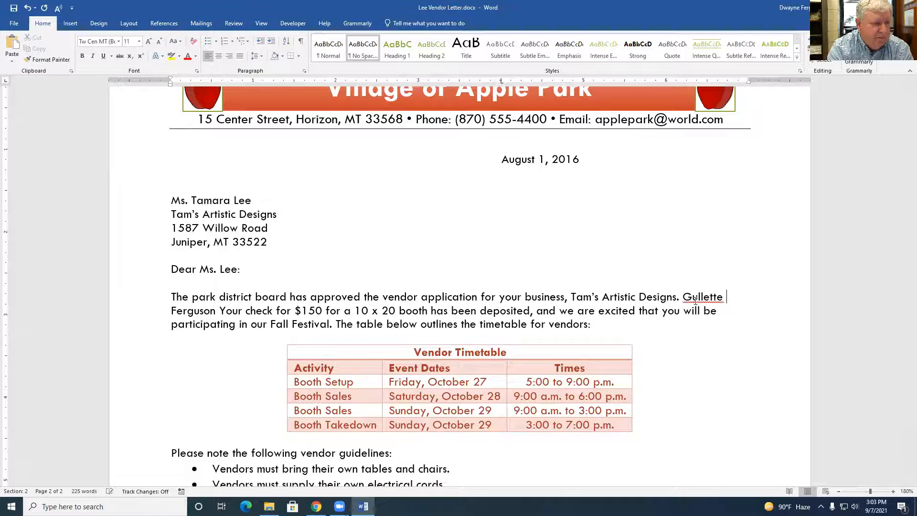
{"action": "type", "text": "Technology Buil"}
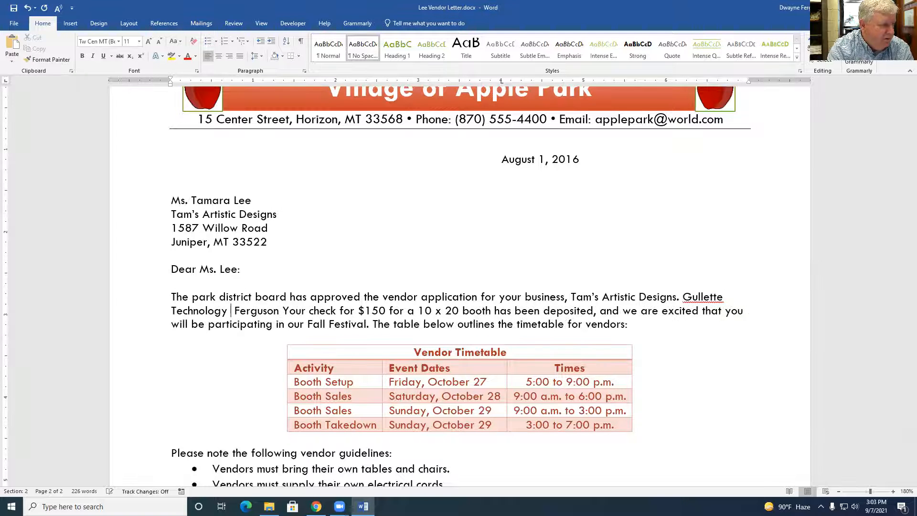
{"action": "type", "text": "ding"}
{"action": "key", "text": "Delete"}
{"action": "key", "text": "Delete"}
{"action": "key", "text": "Delete"}
{"action": "key", "text": "Delete"}
{"action": "key", "text": "Delete"}
{"action": "key", "text": "Delete"}
{"action": "key", "text": "Delete"}
{"action": "key", "text": "Delete"}
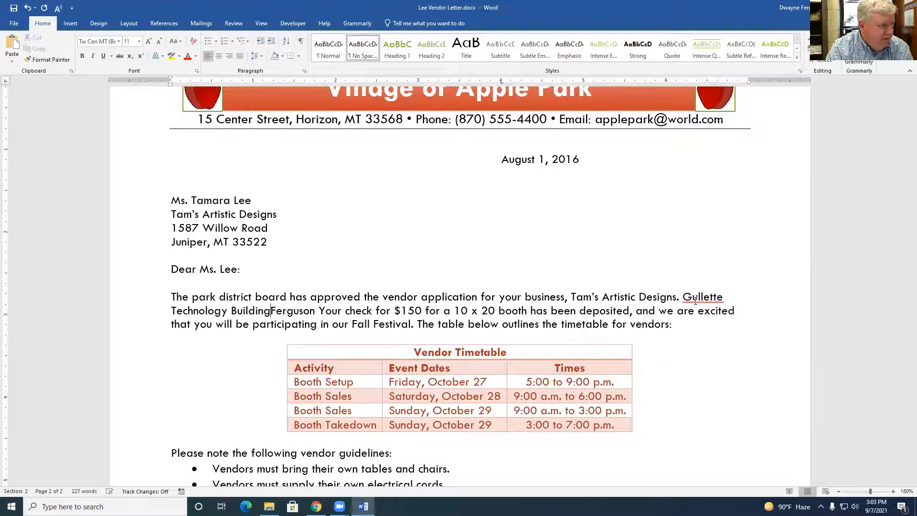
{"action": "key", "text": "Delete"}
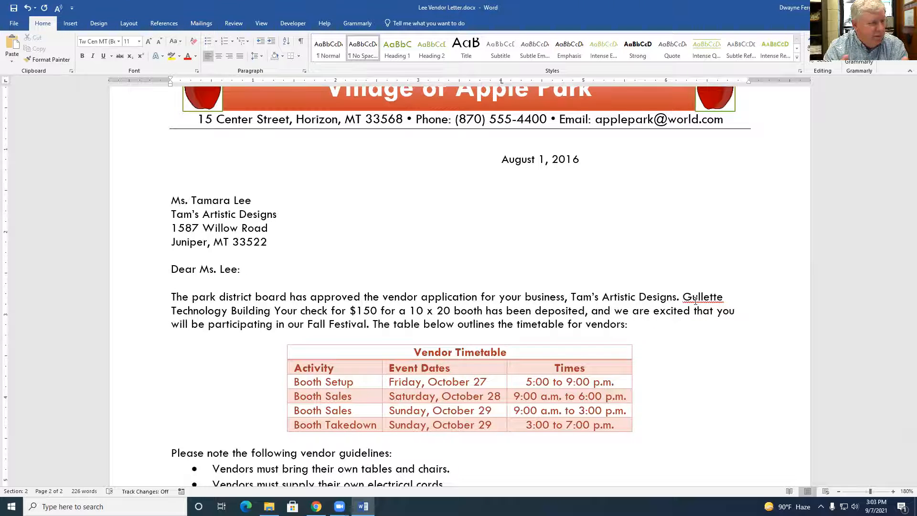
{"action": "left_click", "coordinate": [721, 297]}
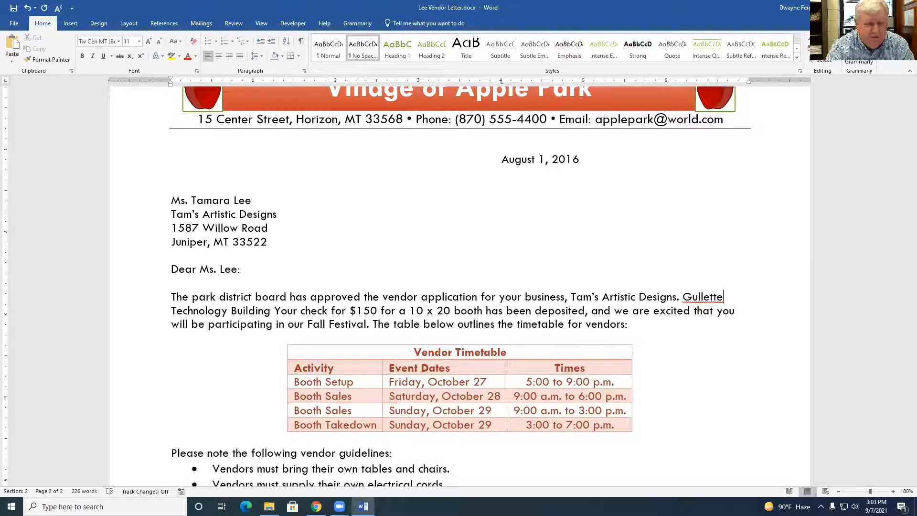
Join 'Gullette Technology Building' with nonbreaking spaces, showing formatting marks while editing, then hide them
{"action": "key", "text": "Delete"}
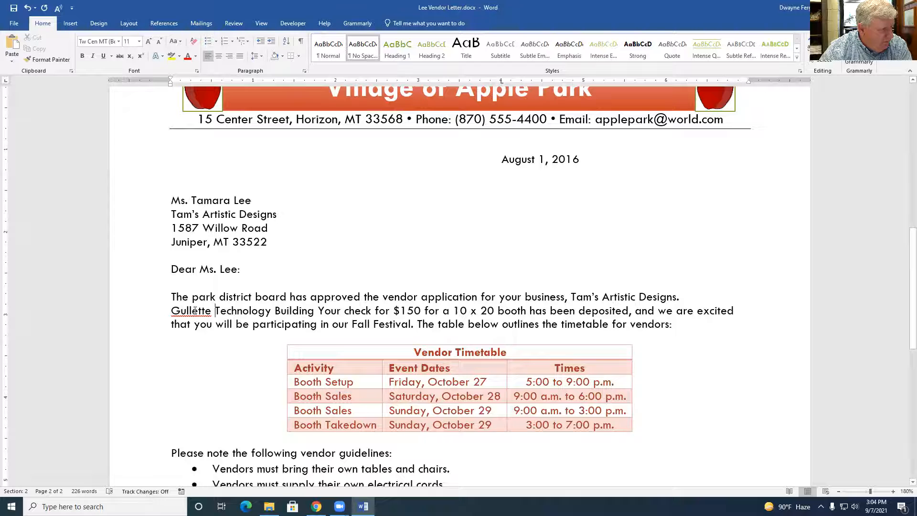
{"action": "left_click", "coordinate": [300, 42]}
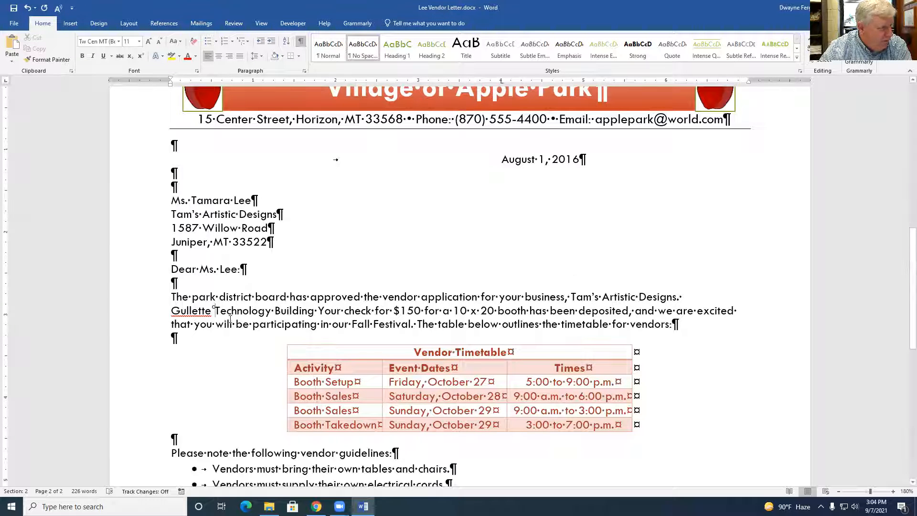
{"action": "left_click_drag", "start_coordinate": [214, 309], "coordinate": [216, 311]}
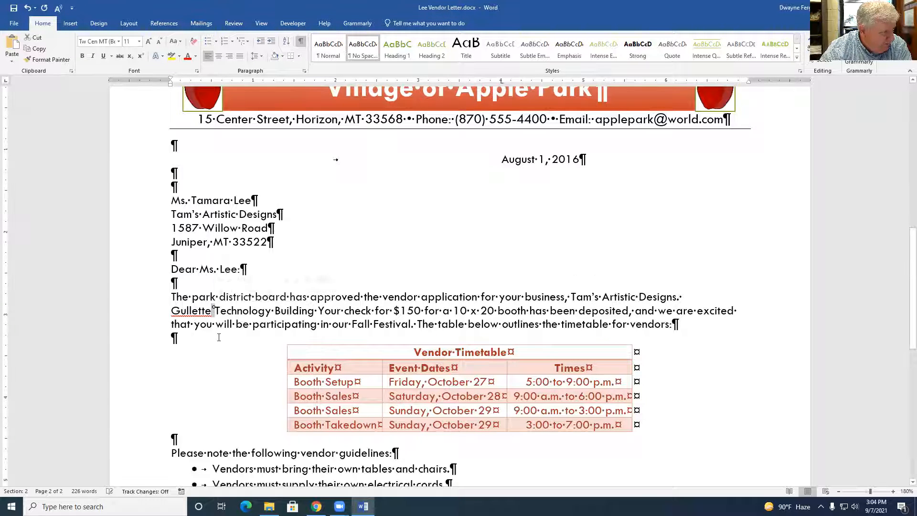
{"action": "left_click_drag", "start_coordinate": [272, 311], "coordinate": [275, 311]}
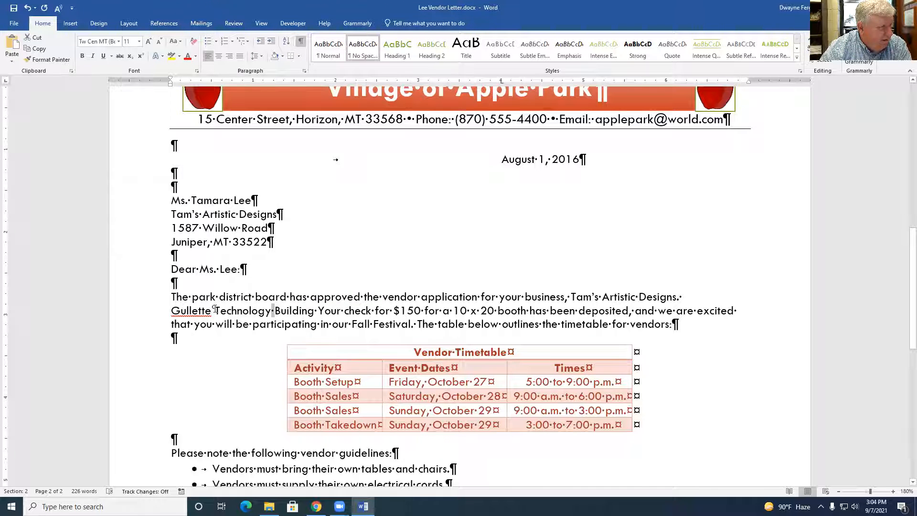
{"action": "left_click_drag", "start_coordinate": [213, 309], "coordinate": [216, 310]}
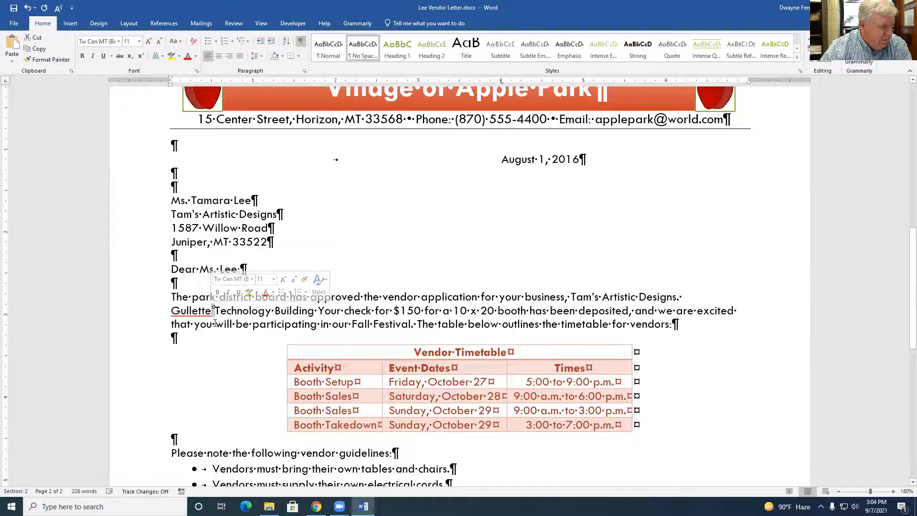
{"action": "left_click", "coordinate": [244, 324]}
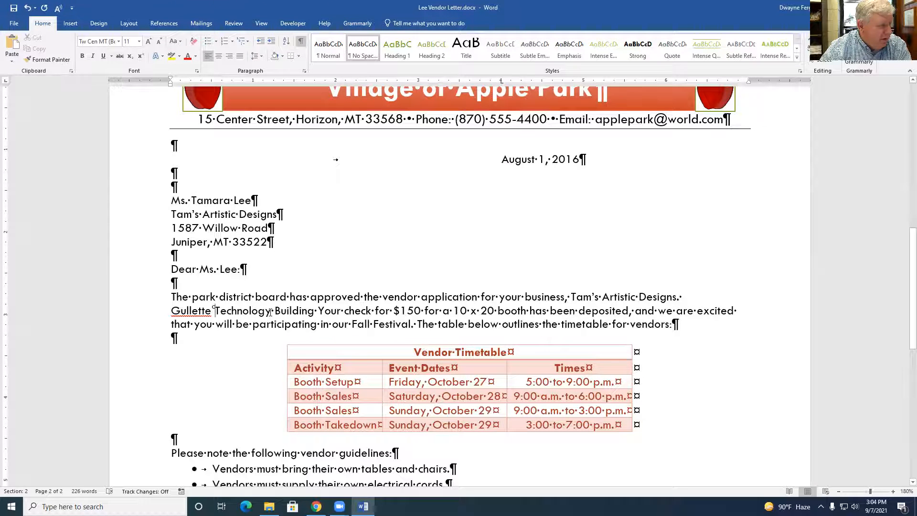
{"action": "key", "text": "BackSpace"}
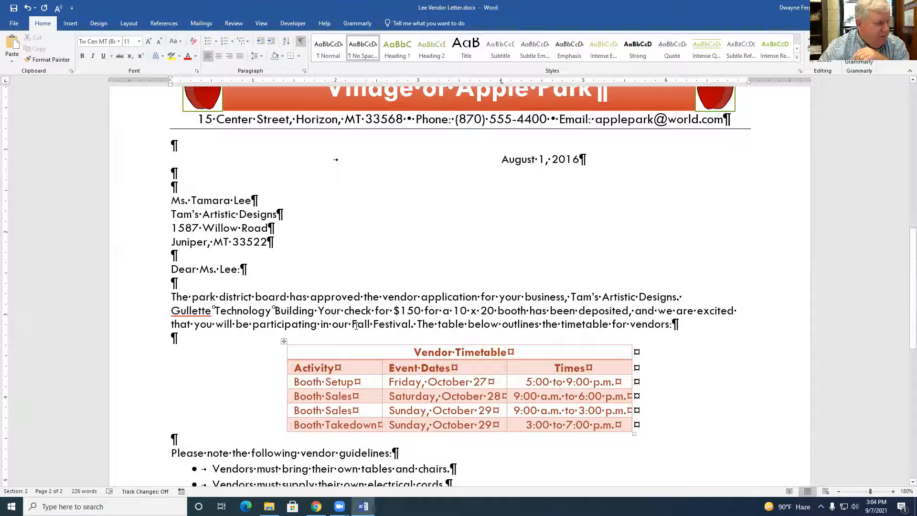
{"action": "left_click", "coordinate": [301, 42]}
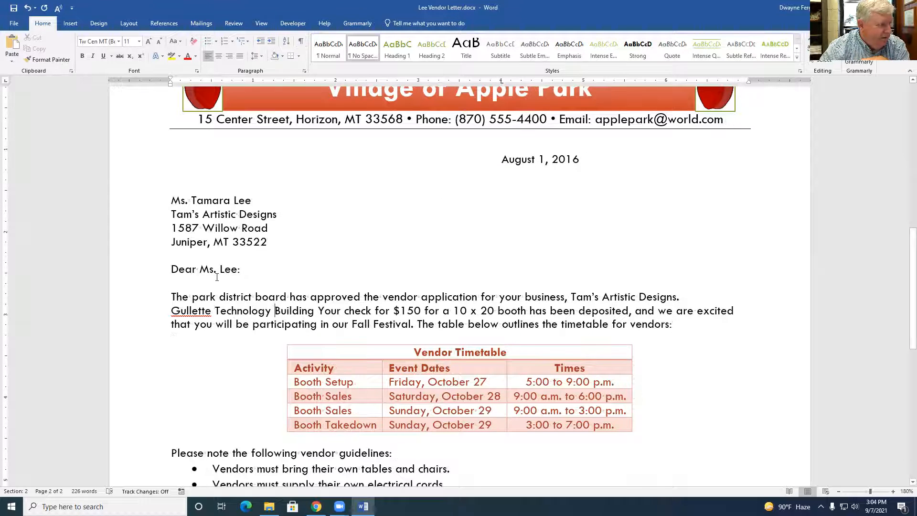
Delete 'Gullette Technology Building' and join 'Fall Festival' with a nonbreaking space
{"action": "left_click_drag", "start_coordinate": [171, 311], "coordinate": [317, 314]}
{"action": "key", "text": "Delete"}
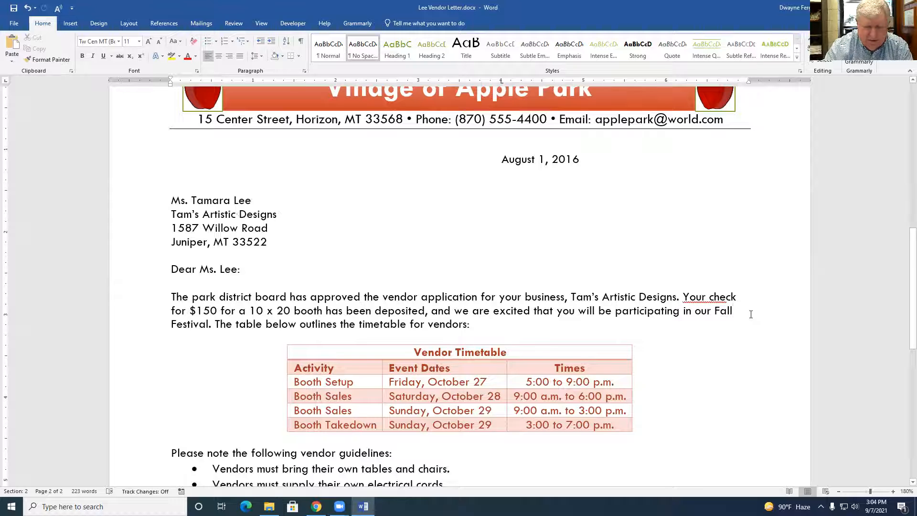
{"action": "key", "text": "Delete"}
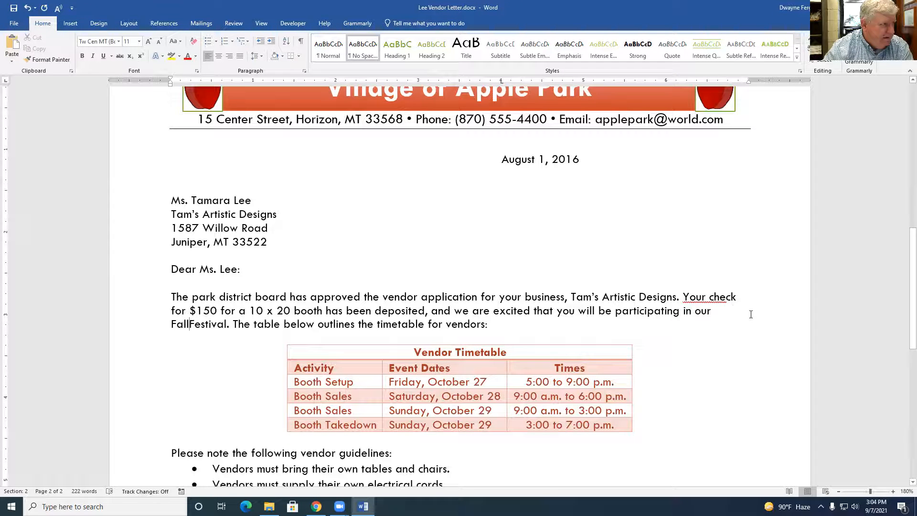
{"action": "left_click", "coordinate": [300, 41]}
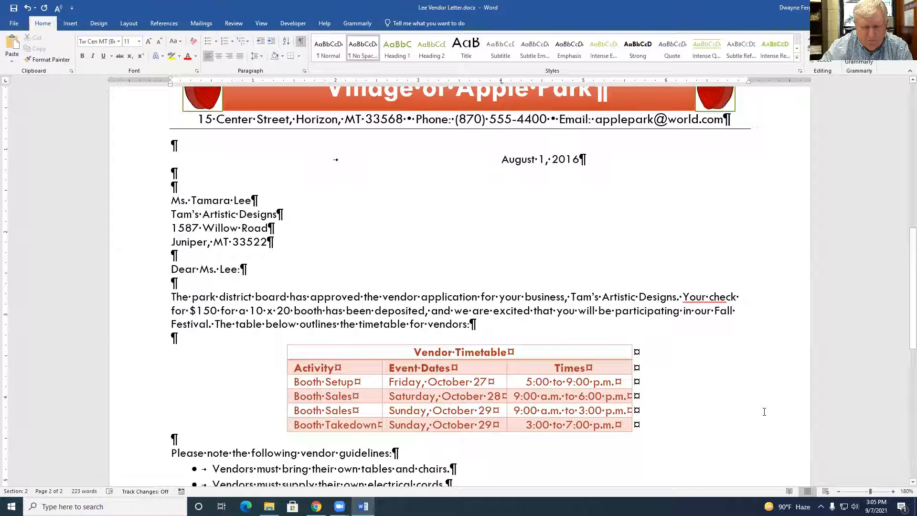
{"action": "key", "text": "Delete"}
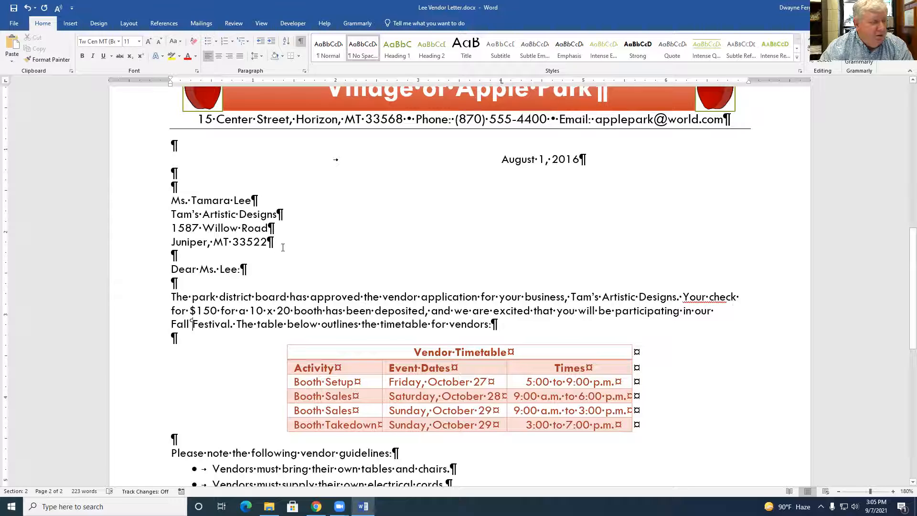
{"action": "left_click", "coordinate": [300, 42]}
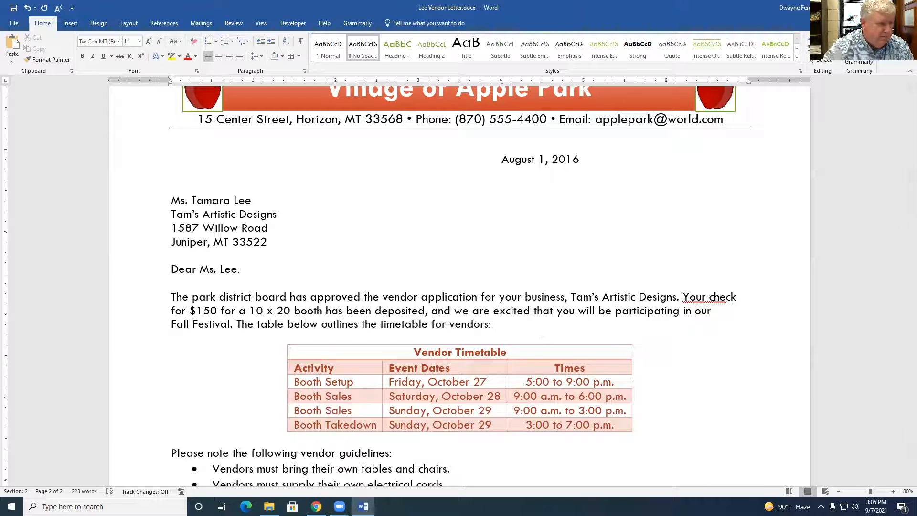
{"action": "left_click", "coordinate": [749, 312]}
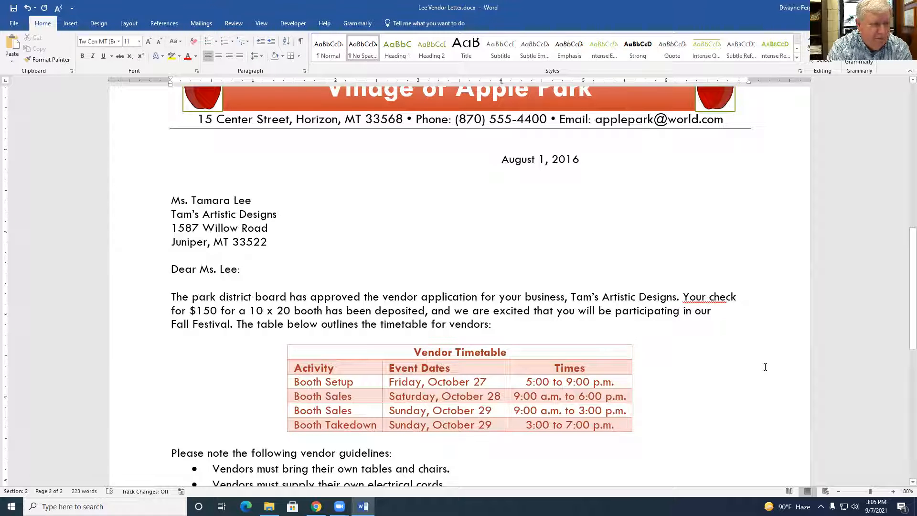
{"action": "type", "text": "one m"}
{"action": "type", "text": "onth"}
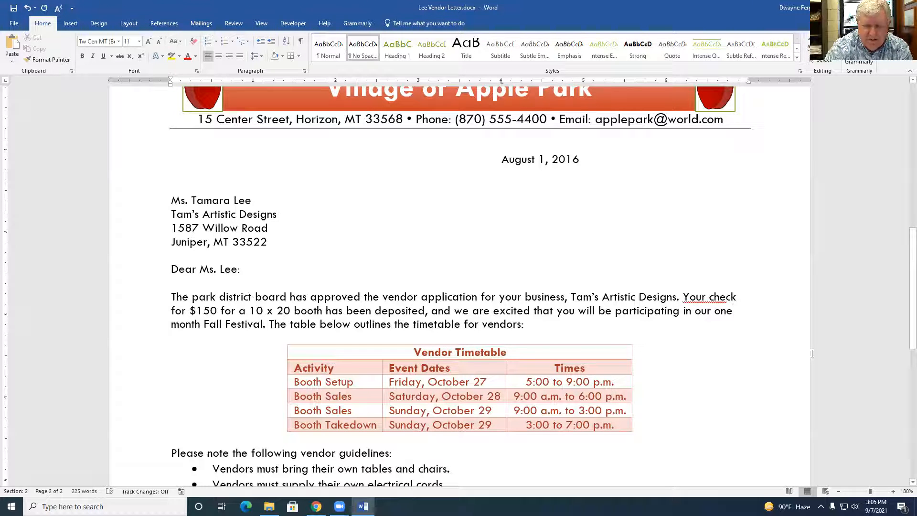
{"action": "key", "text": "Delete"}
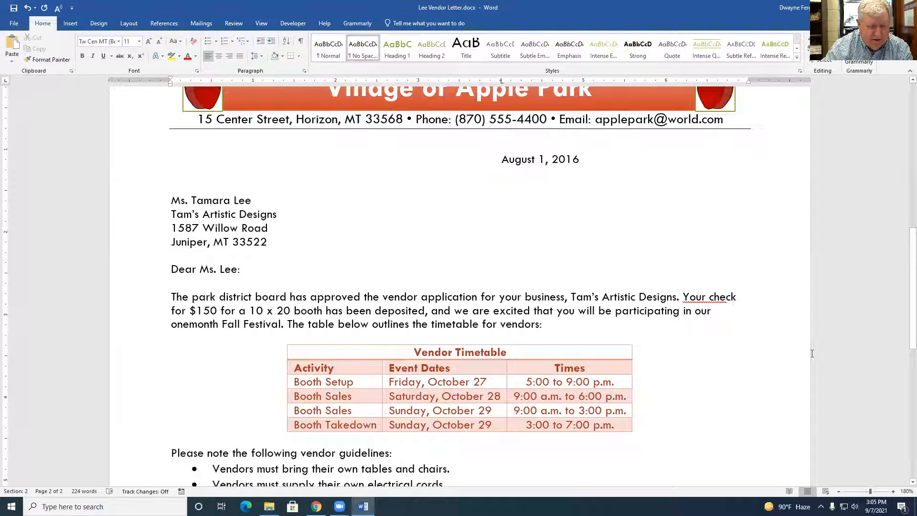
{"action": "type", "text": "-"}
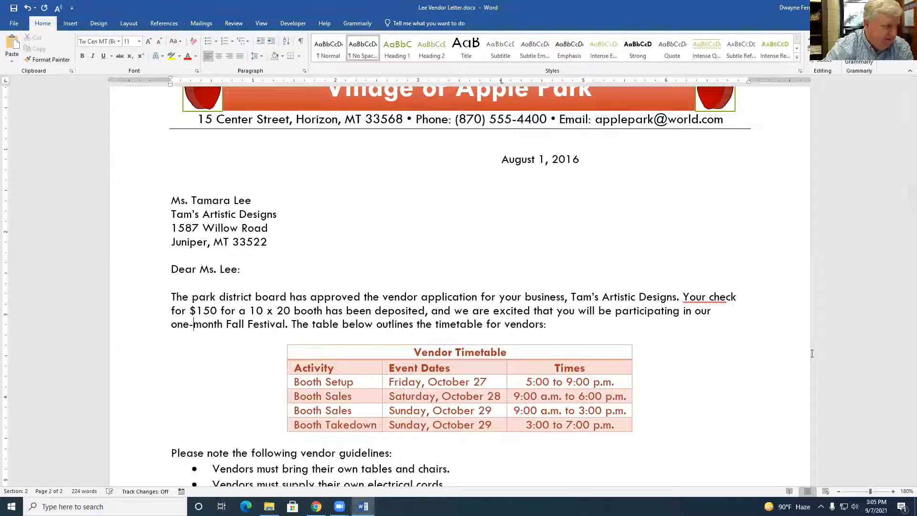
{"action": "left_click", "coordinate": [301, 41]}
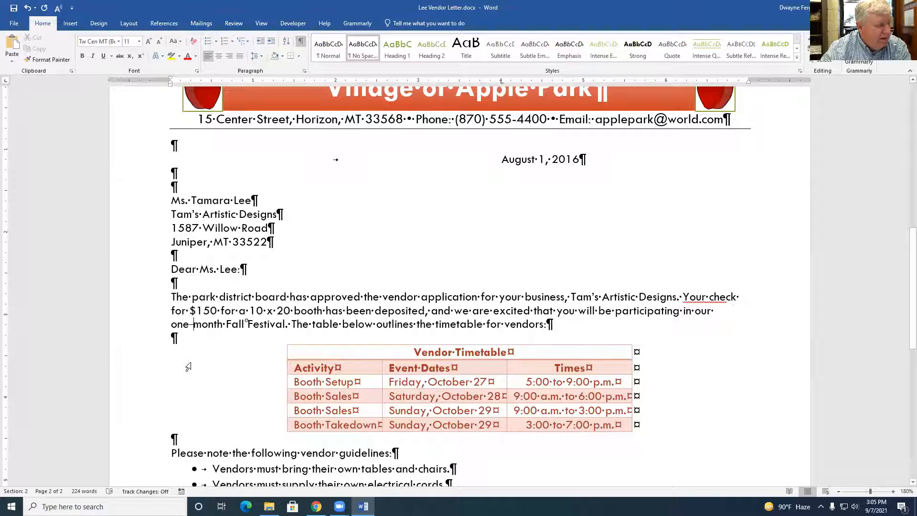
{"action": "left_click", "coordinate": [300, 41]}
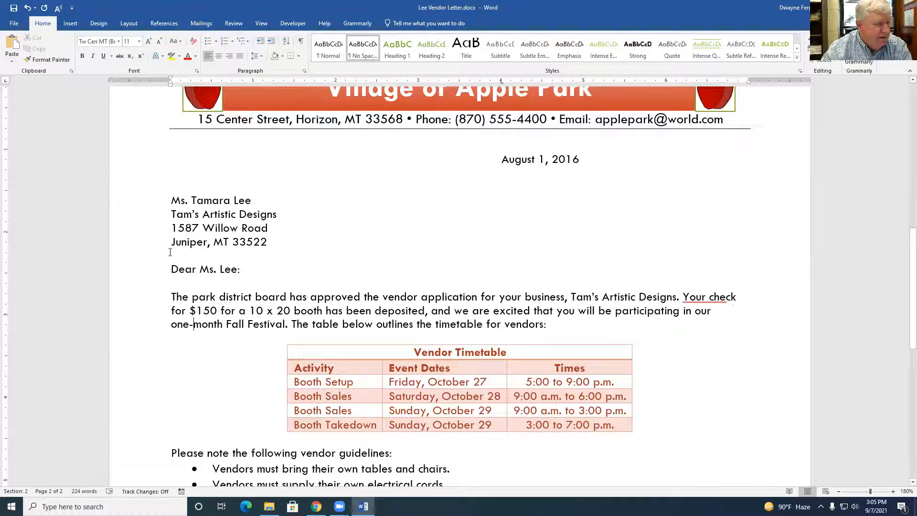
{"action": "left_click_drag", "start_coordinate": [170, 324], "coordinate": [214, 324]}
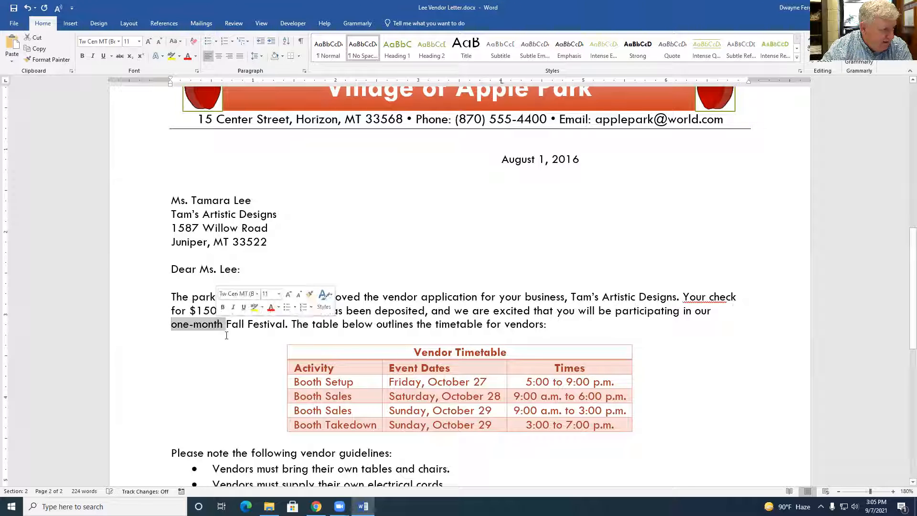
{"action": "key", "text": "Delete"}
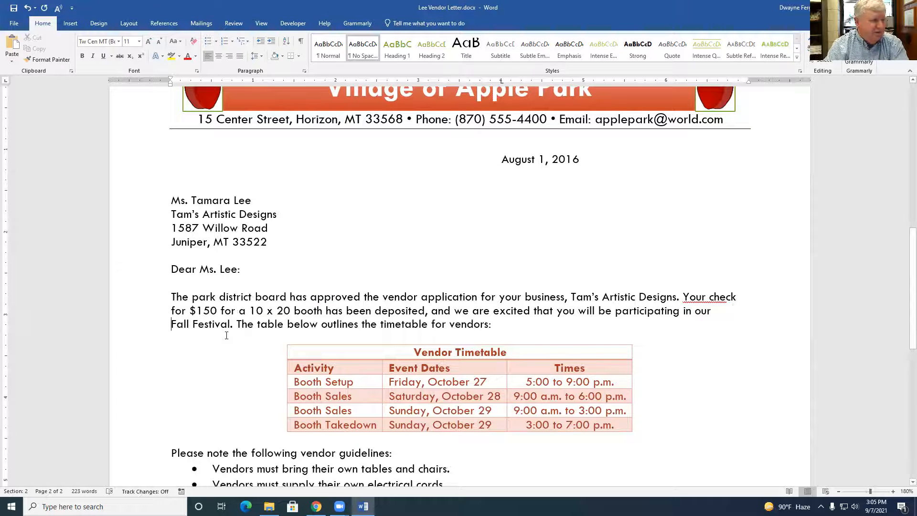